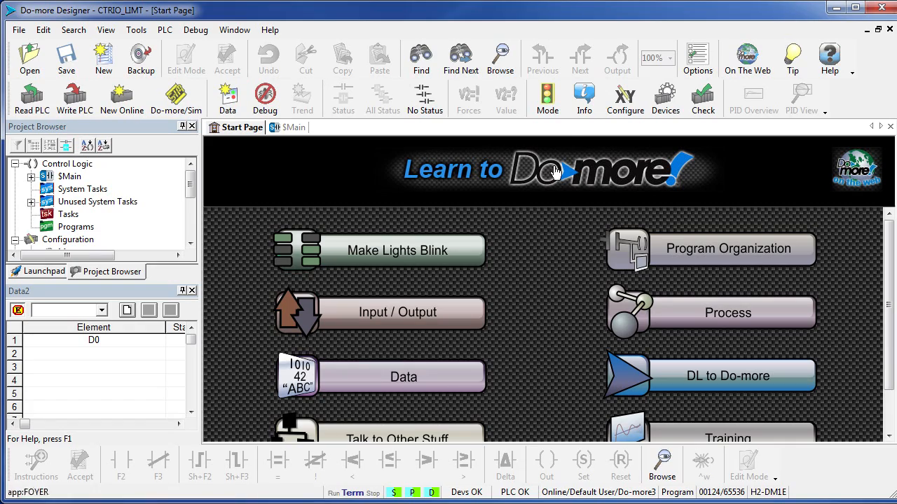
# Step: Rename module configuration CTRIO_001 to CTRIO_Demo and begin its I/O setup
pyautogui.click(625, 103)
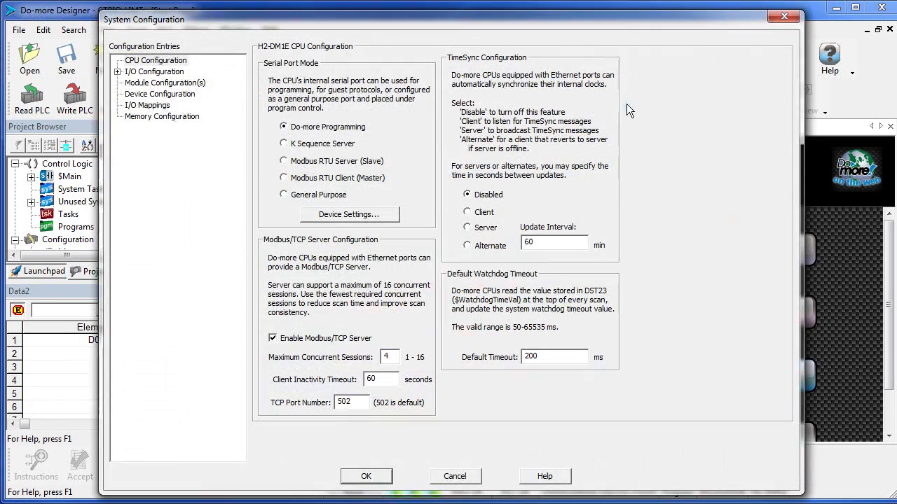
pyautogui.click(165, 83)
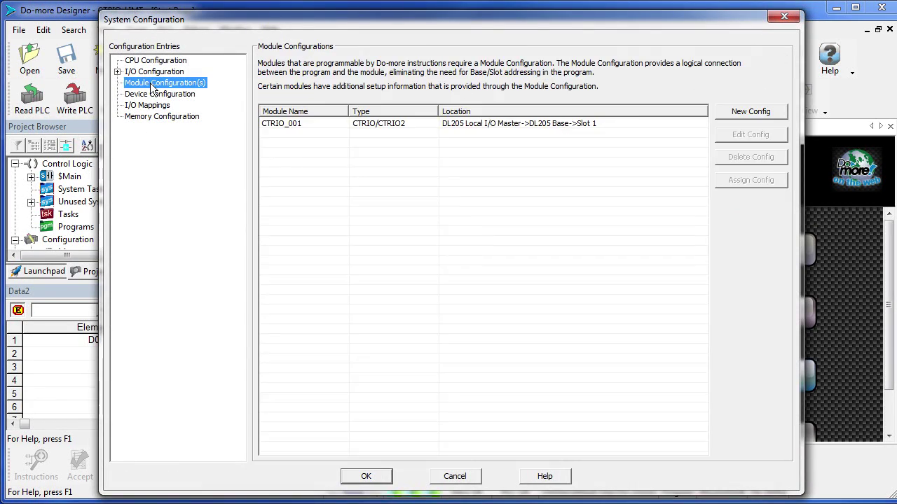
pyautogui.doubleClick(279, 124)
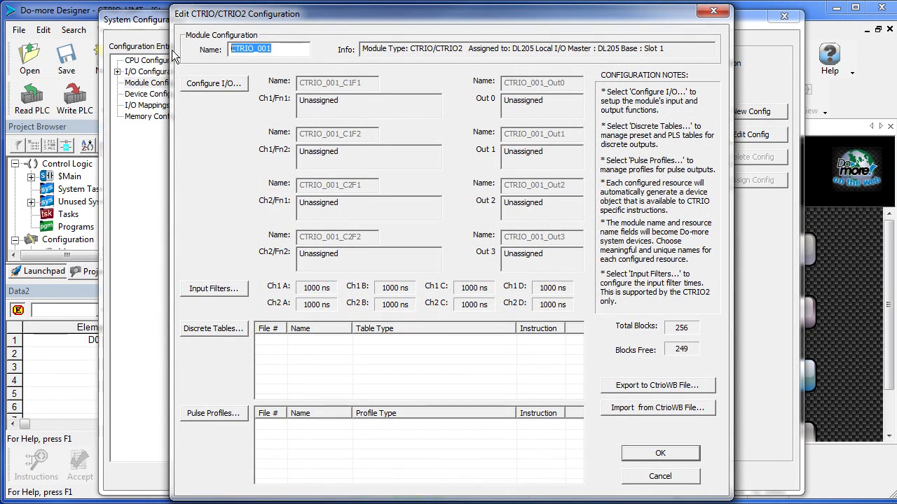
pyautogui.write('CTR')
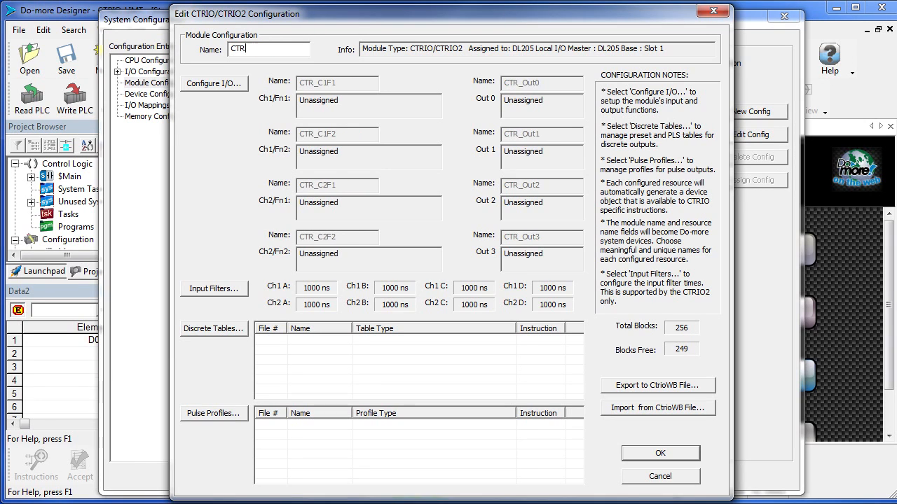
pyautogui.write('IO_Demo')
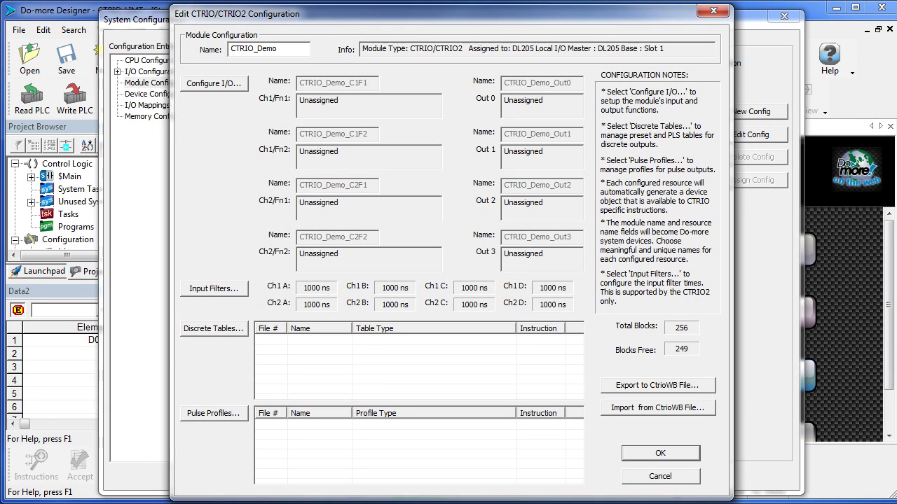
pyautogui.click(216, 87)
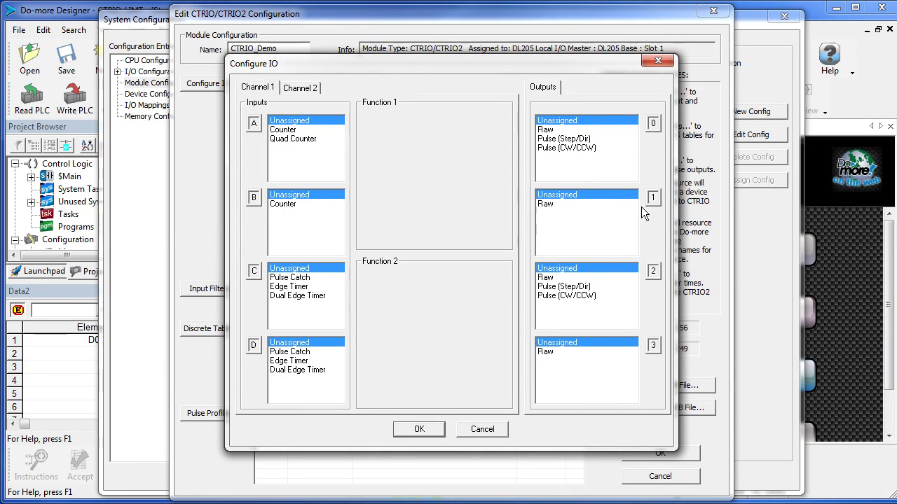
# Step: Set Output 0 to Pulse (Step/Dir), Input C to Limit Out 0, leave Output 2 unassigned, and confirm
pyautogui.click(569, 139)
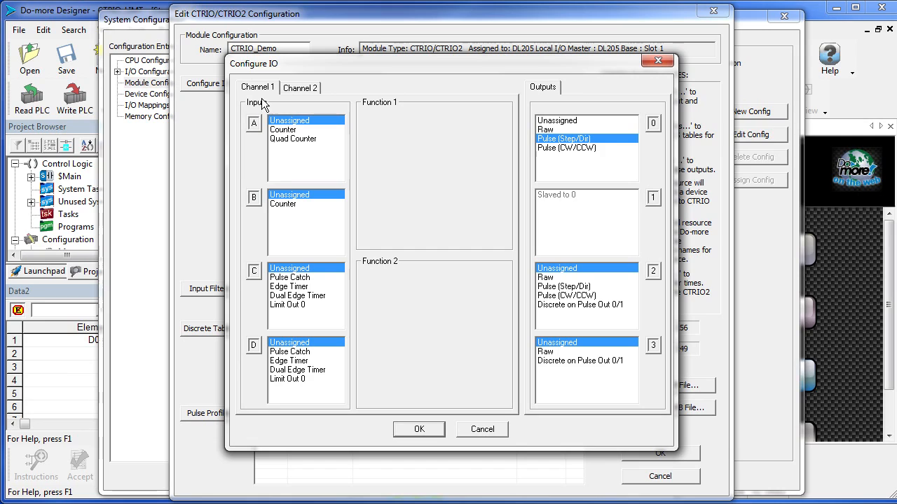
pyautogui.click(291, 306)
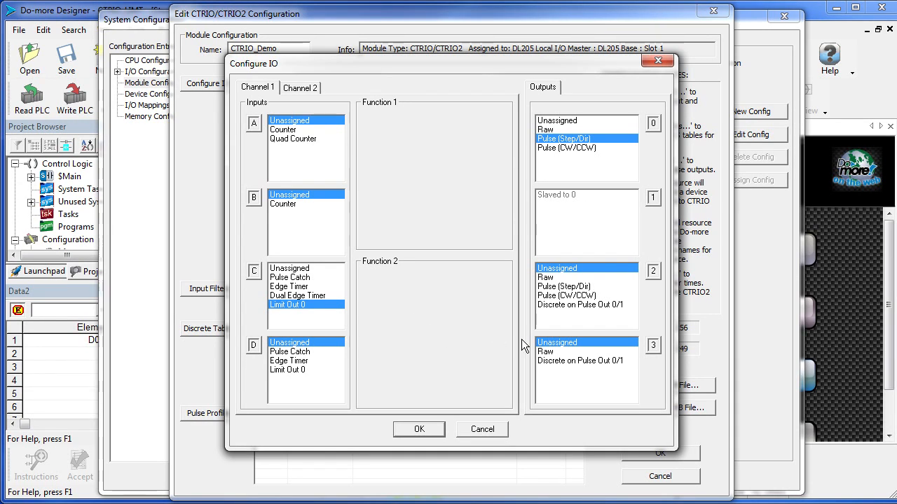
pyautogui.click(566, 296)
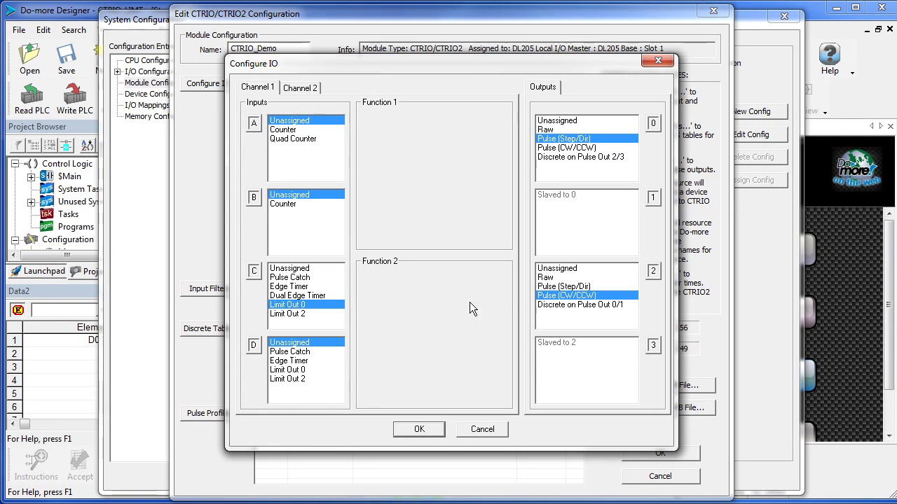
pyautogui.click(557, 269)
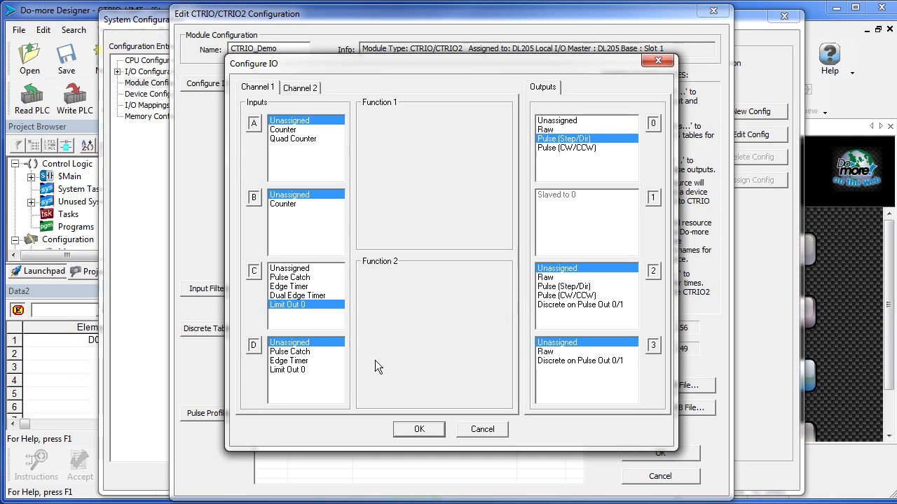
pyautogui.click(418, 429)
pyautogui.click(660, 453)
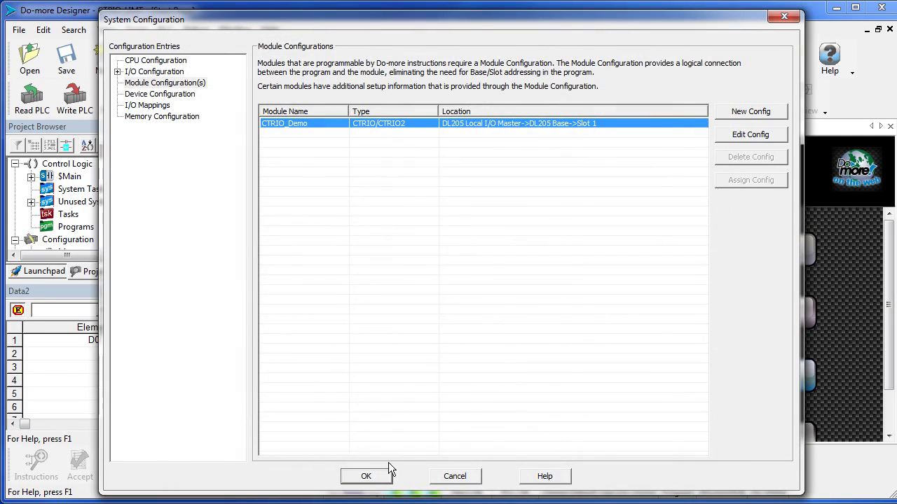
pyautogui.click(365, 476)
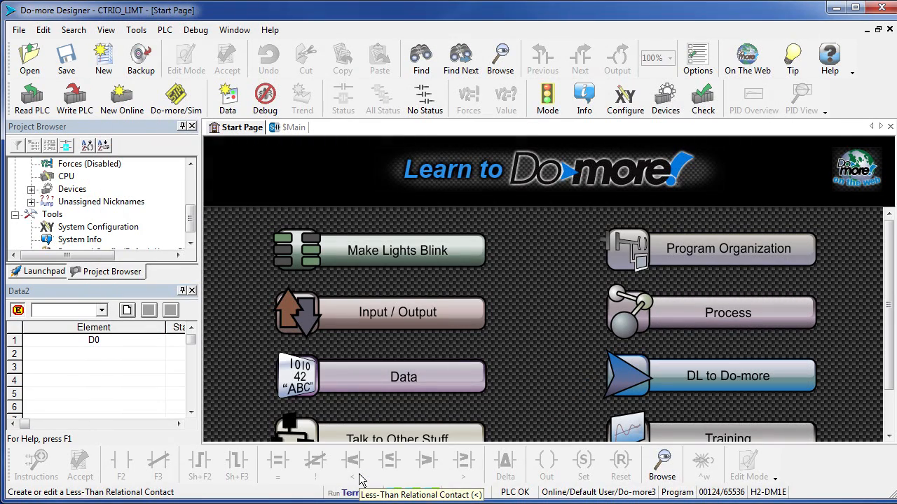
pyautogui.click(290, 127)
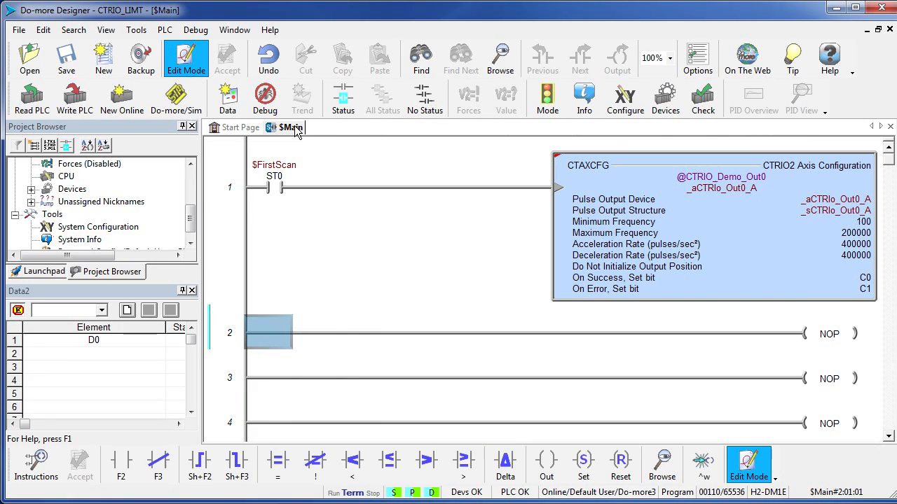
pyautogui.doubleClick(715, 220)
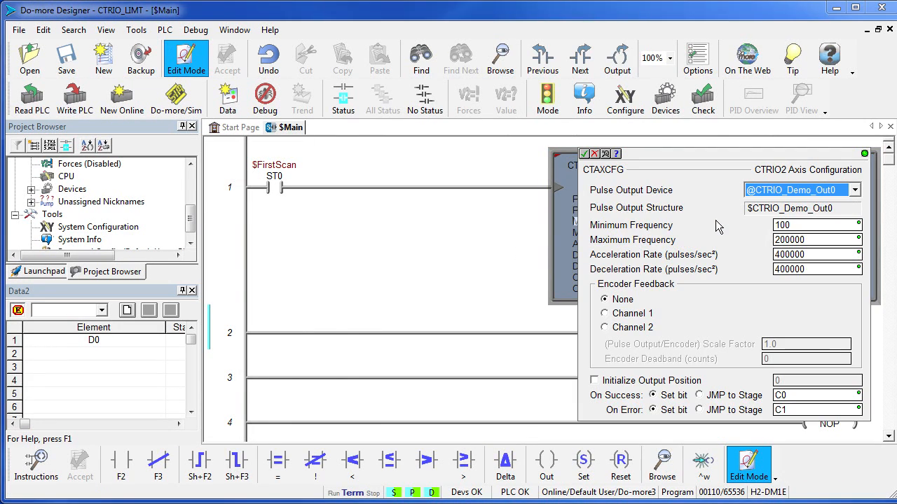
pyautogui.click(854, 191)
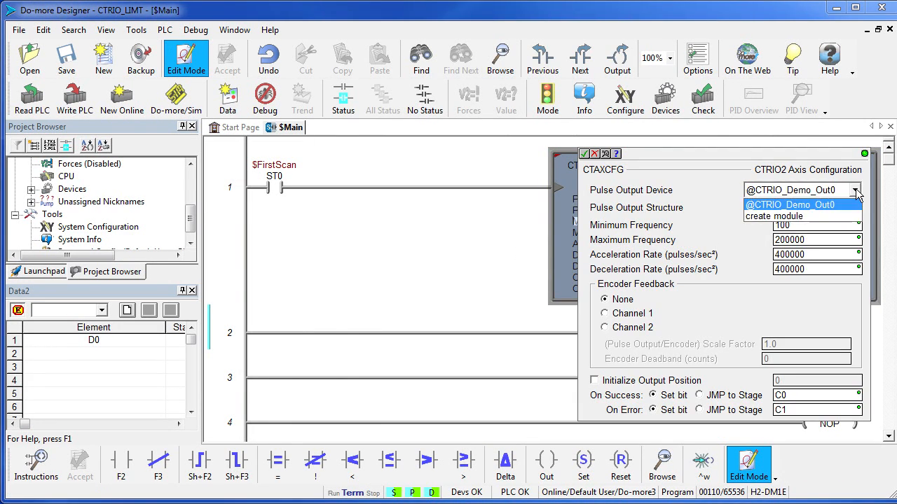
pyautogui.click(810, 205)
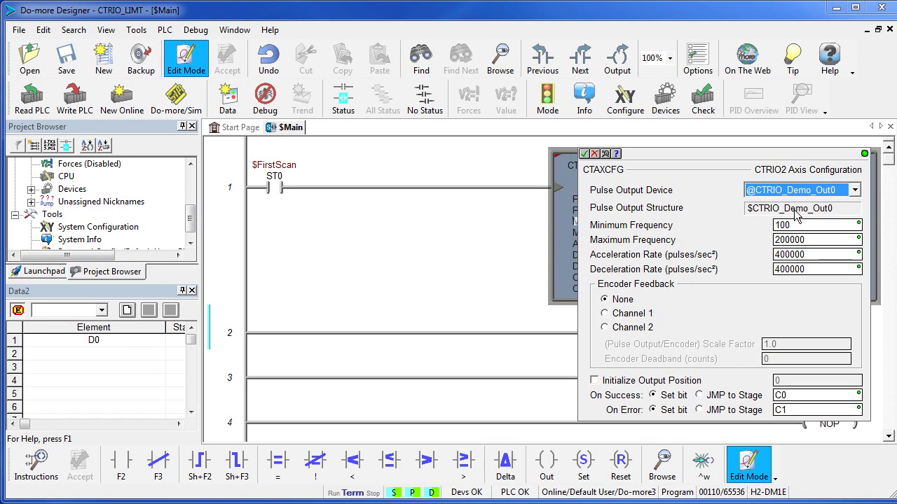
pyautogui.press('Return')
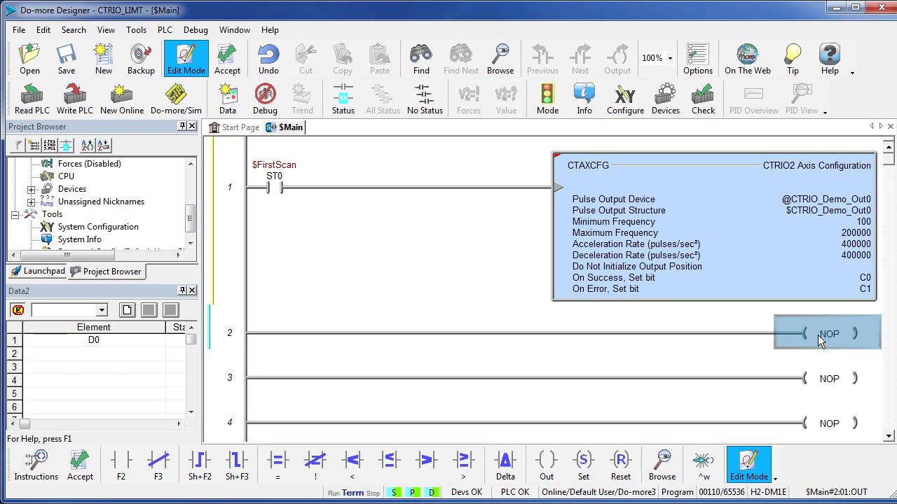
pyautogui.write('CTAX')
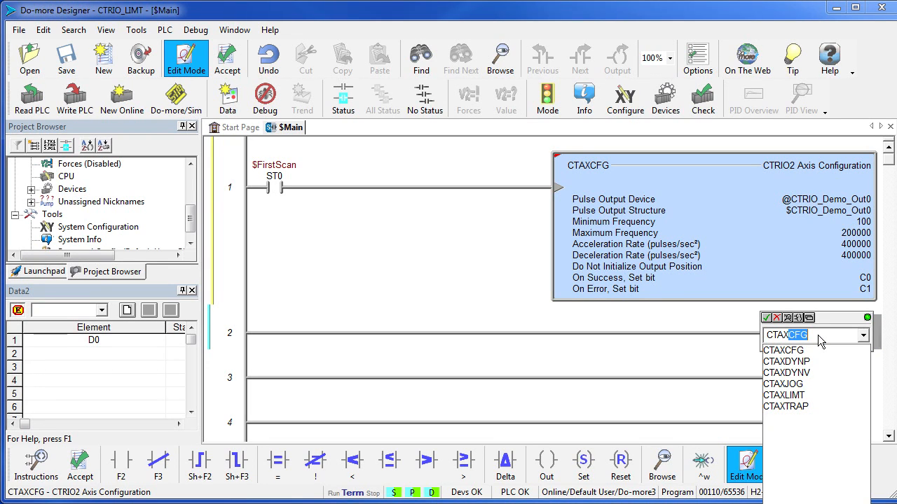
pyautogui.write('LIMT')
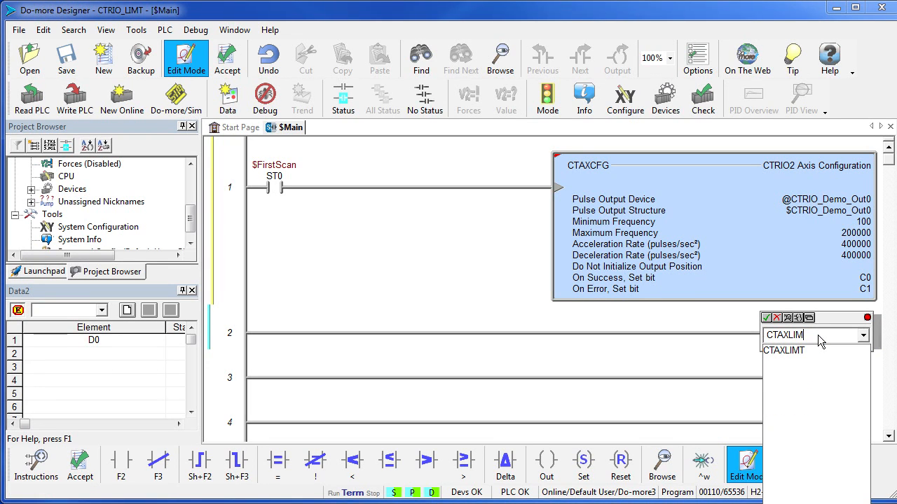
# Step: Configure CTAXLIMT with Limit 1 Type CTRIO Limit, Limit 1 0 - Ch1C, Edge Event Rising
pyautogui.press('Return')
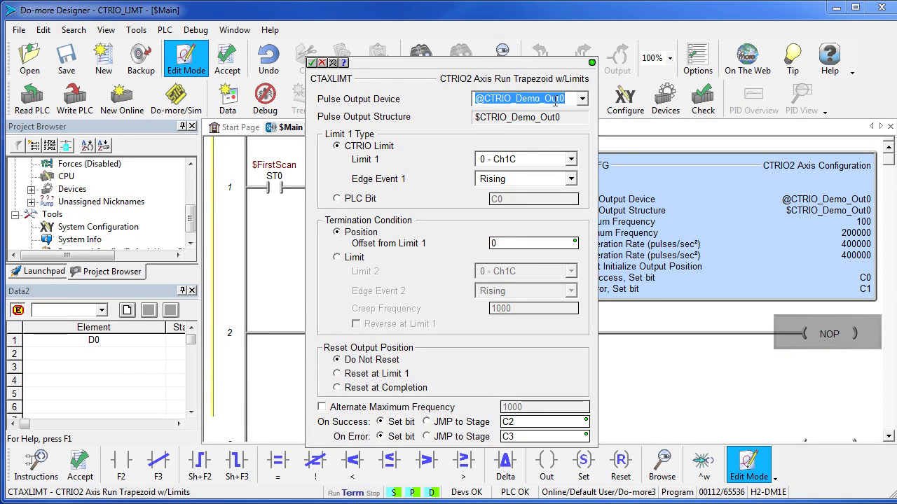
pyautogui.click(365, 146)
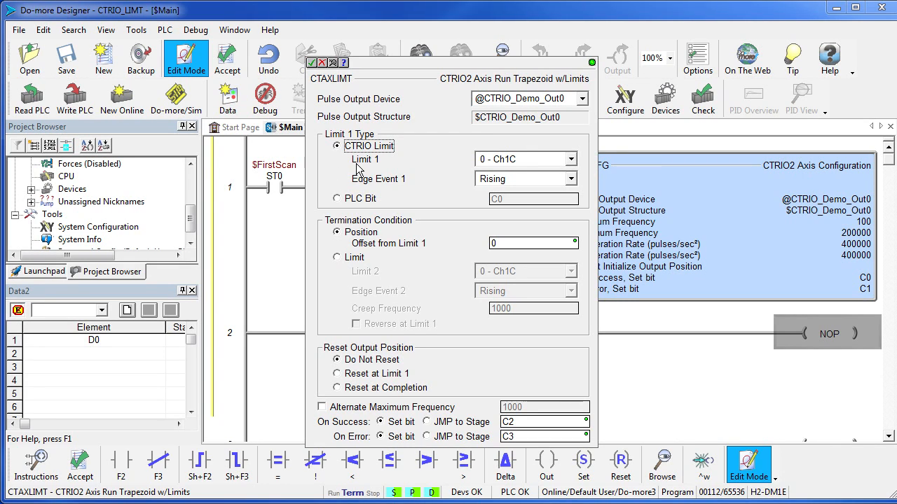
pyautogui.click(571, 159)
pyautogui.click(526, 174)
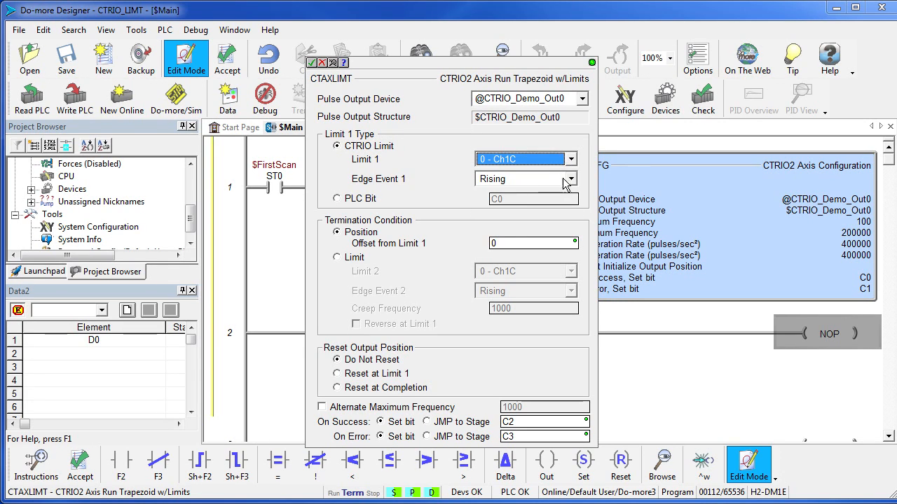
pyautogui.click(571, 179)
pyautogui.click(504, 194)
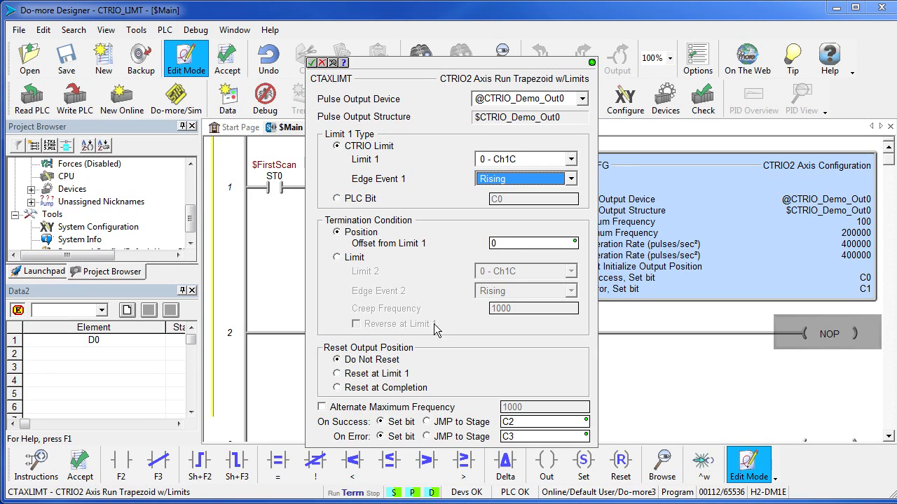
# Step: Place CTAXLIMT on rung 2 and add contacts X7, X6, X5 on its three input rows
pyautogui.click(313, 65)
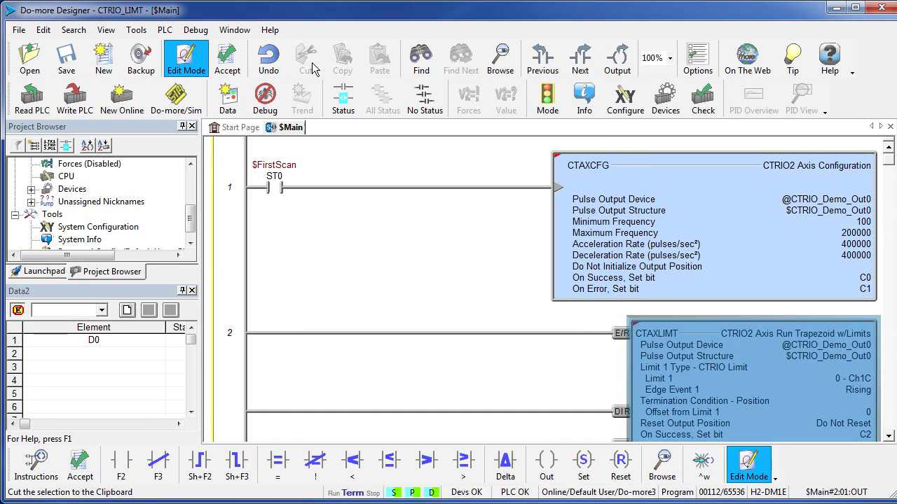
pyautogui.click(890, 437)
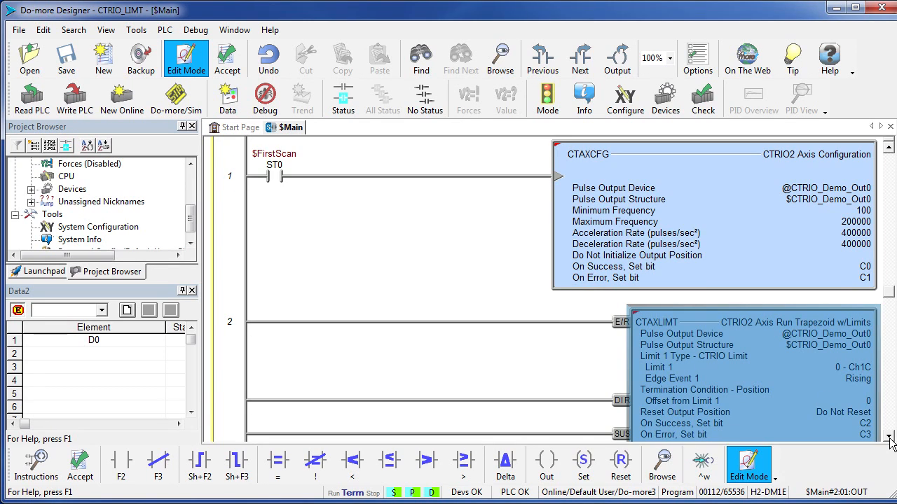
pyautogui.click(258, 158)
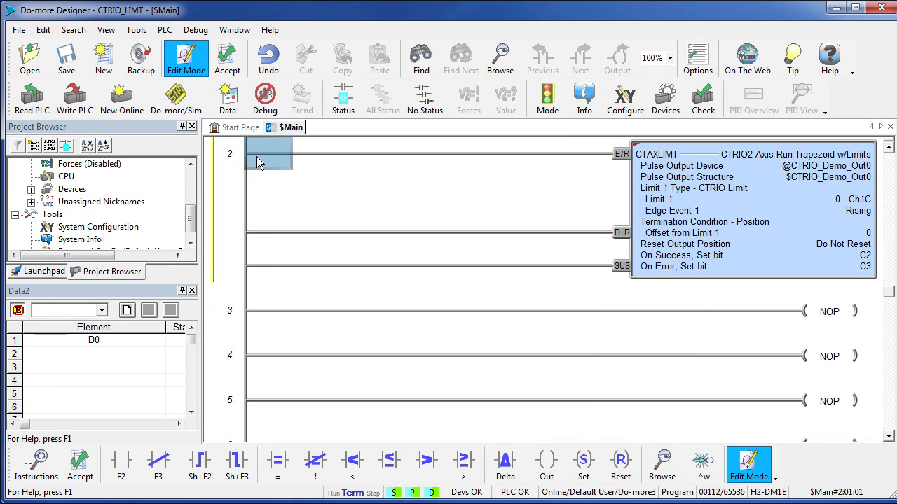
pyautogui.write('x7')
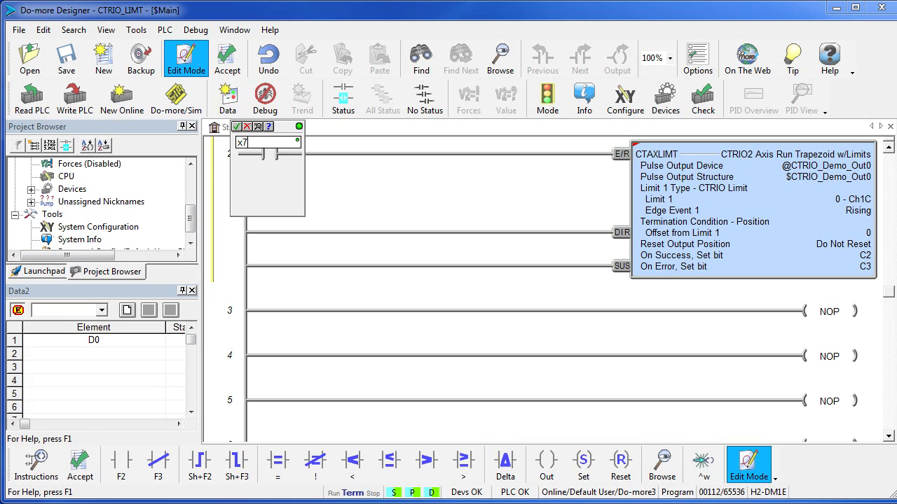
pyautogui.click(237, 126)
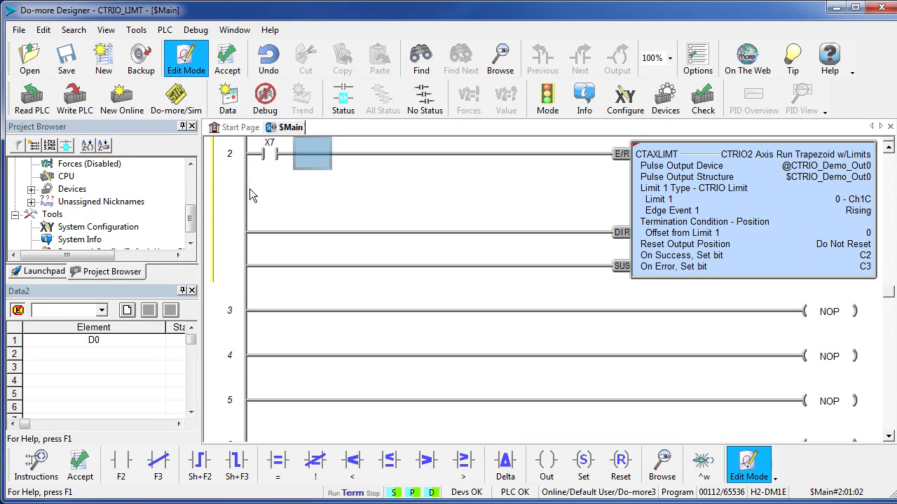
pyautogui.click(267, 240)
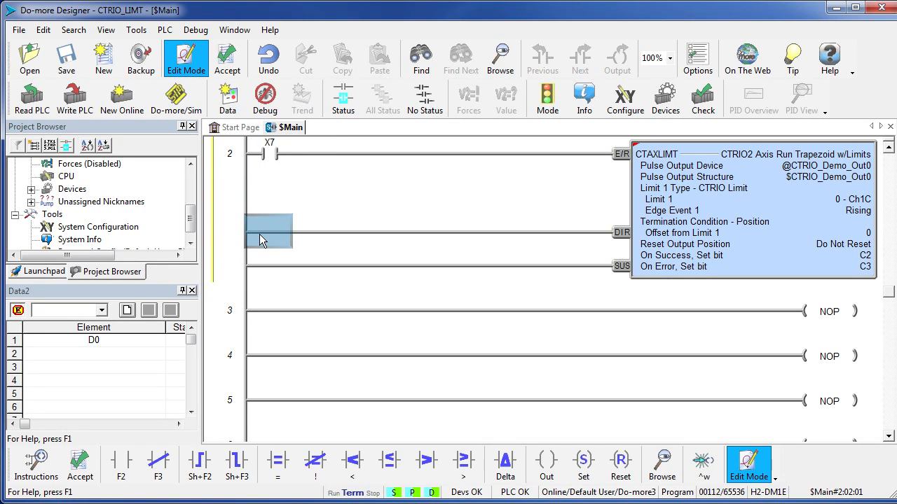
pyautogui.write('x6')
pyautogui.press('Return')
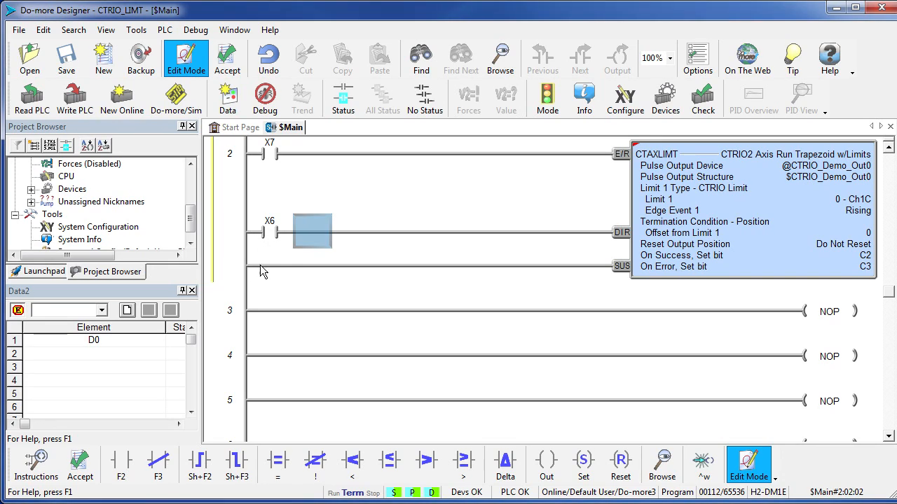
pyautogui.click(263, 267)
pyautogui.write('x5')
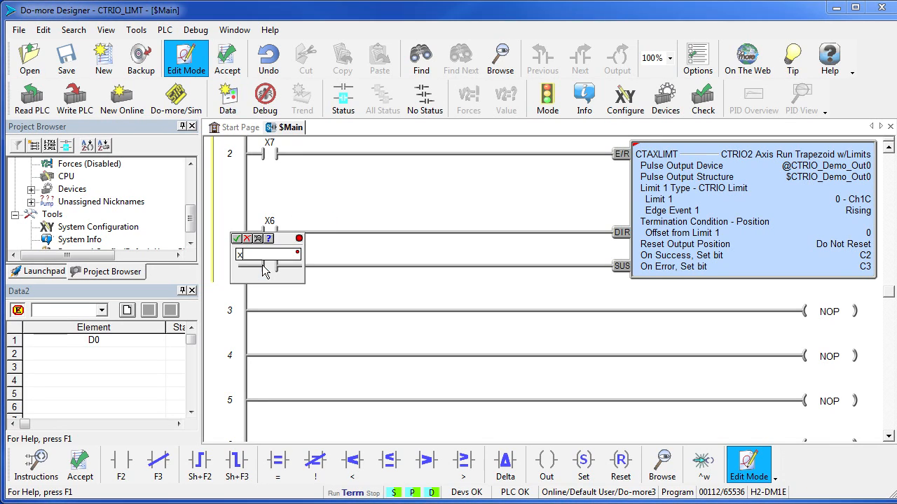
pyautogui.press('Return')
# Step: Accept the rung edits, save the project and write it to the PLC
pyautogui.click(228, 70)
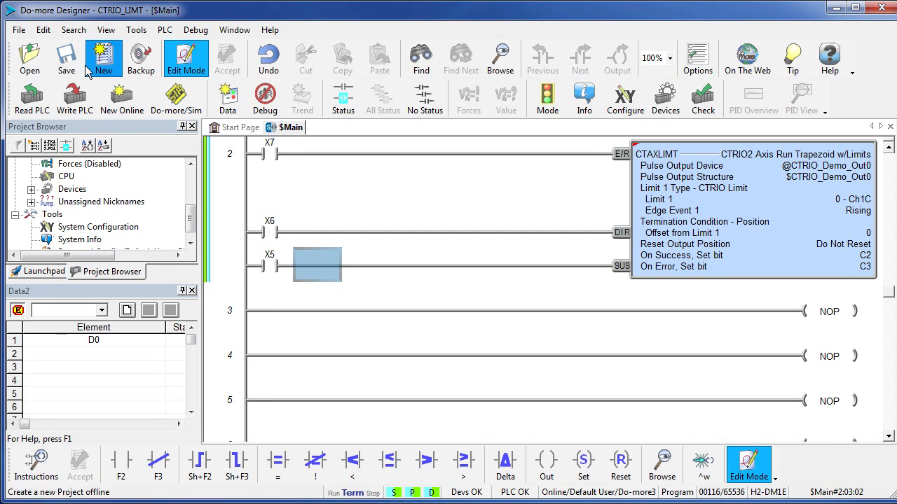
pyautogui.click(67, 60)
pyautogui.click(73, 98)
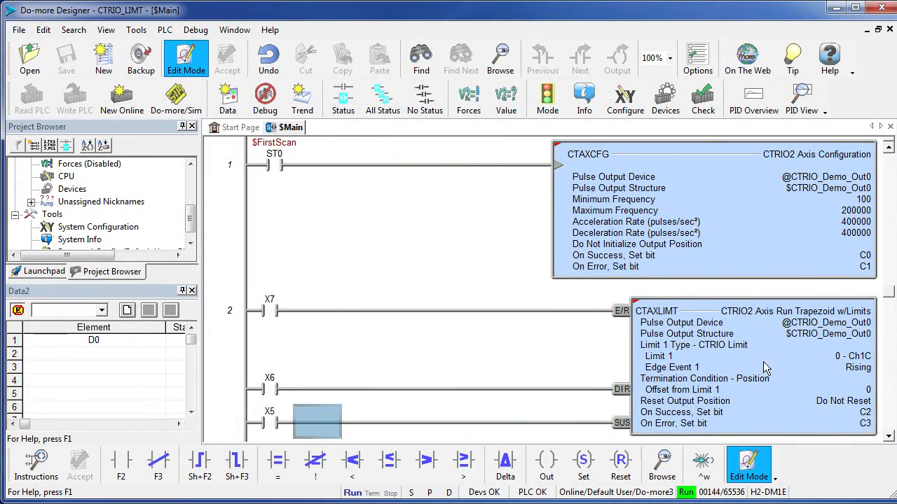
# Step: Reopen the CTAXLIMT instruction's settings once the PLC is running
pyautogui.doubleClick(762, 362)
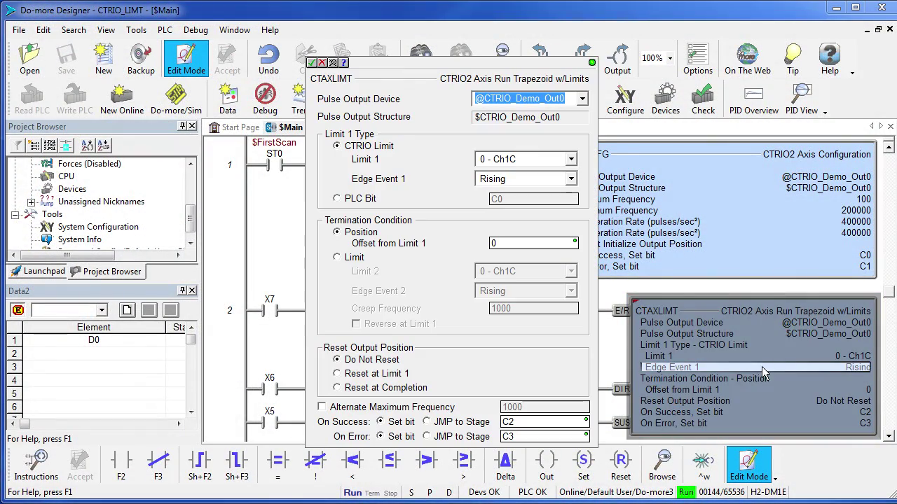
# Step: Switch the CTAXLIMT termination condition from Position to Limit
pyautogui.click(337, 258)
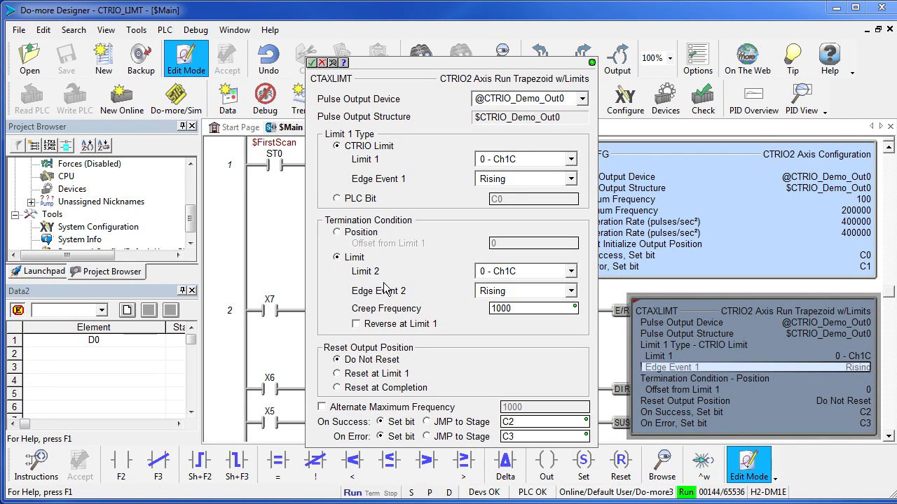